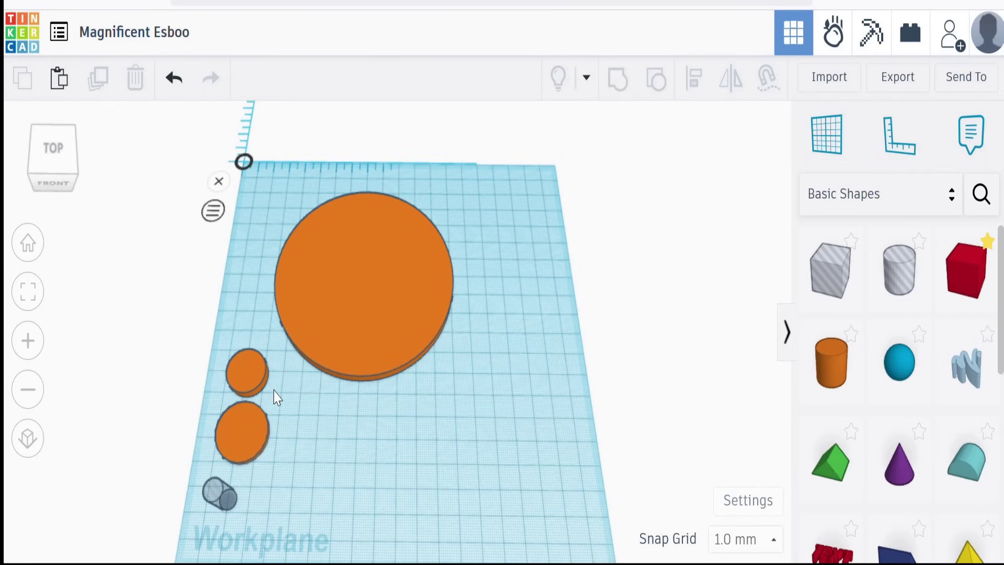
- Check the dimensions of the three small cylinders and set the 26 mm disc's sides to 64
{"action": "left_click", "coordinate": [258, 375]}
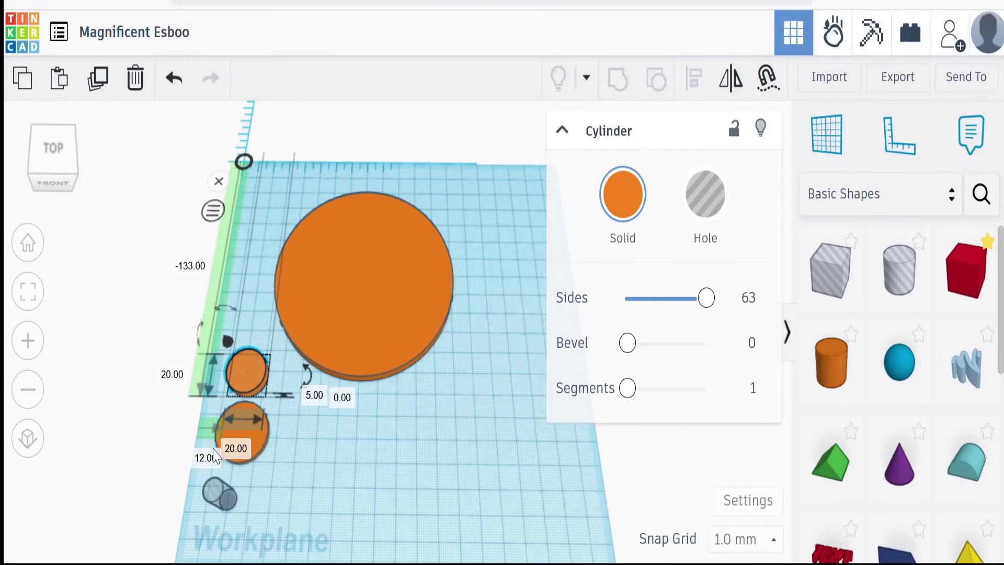
{"action": "left_click", "coordinate": [235, 441]}
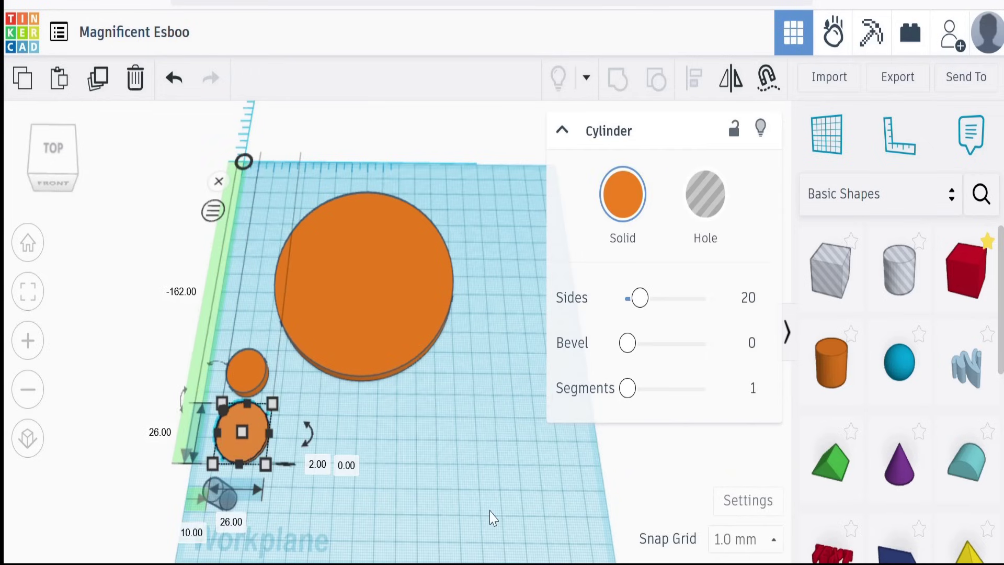
{"action": "left_click", "coordinate": [400, 449]}
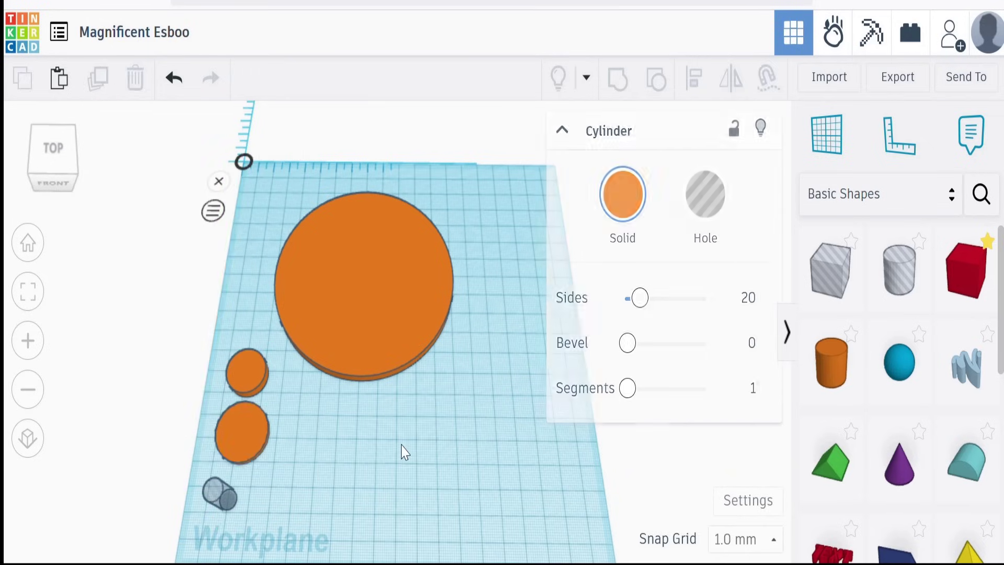
{"action": "left_click", "coordinate": [217, 490]}
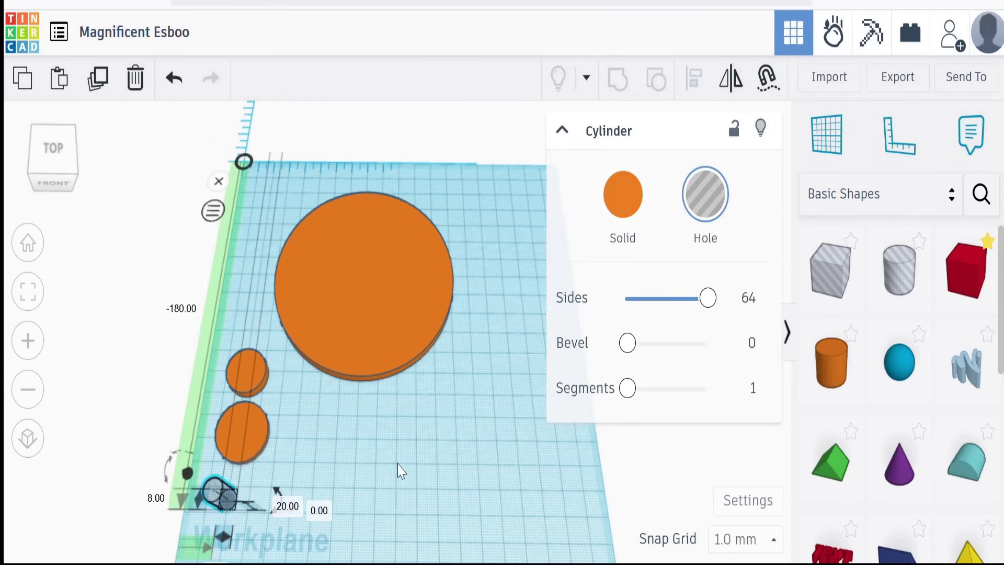
{"action": "left_click", "coordinate": [386, 456]}
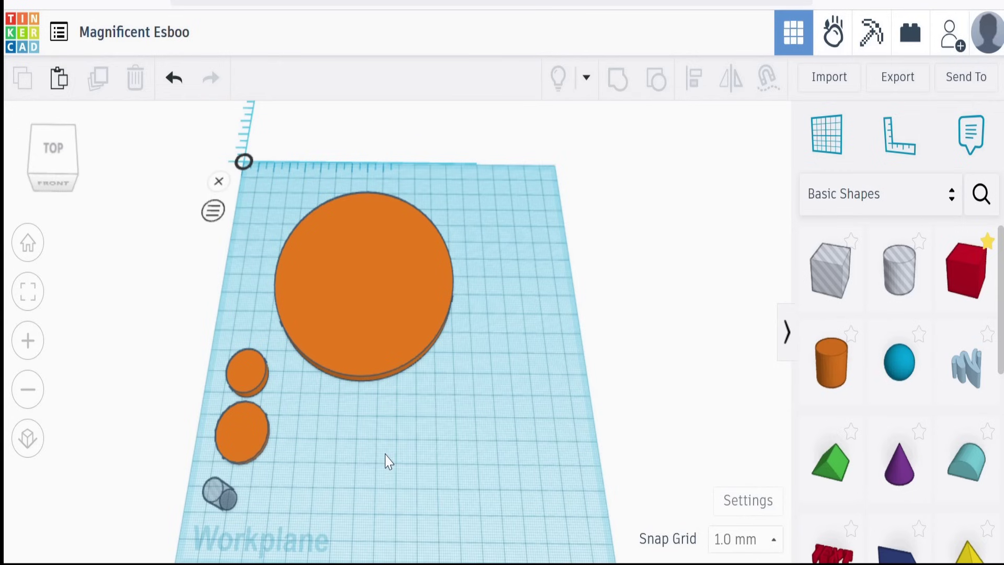
{"action": "left_click", "coordinate": [251, 431]}
{"action": "left_click_drag", "start_coordinate": [640, 298], "coordinate": [731, 312]}
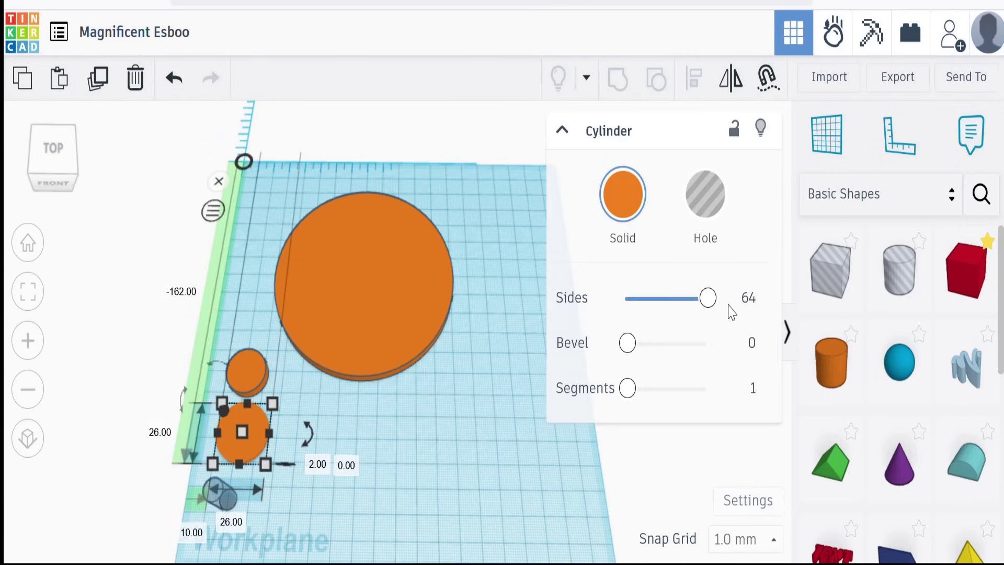
{"action": "left_click", "coordinate": [433, 433]}
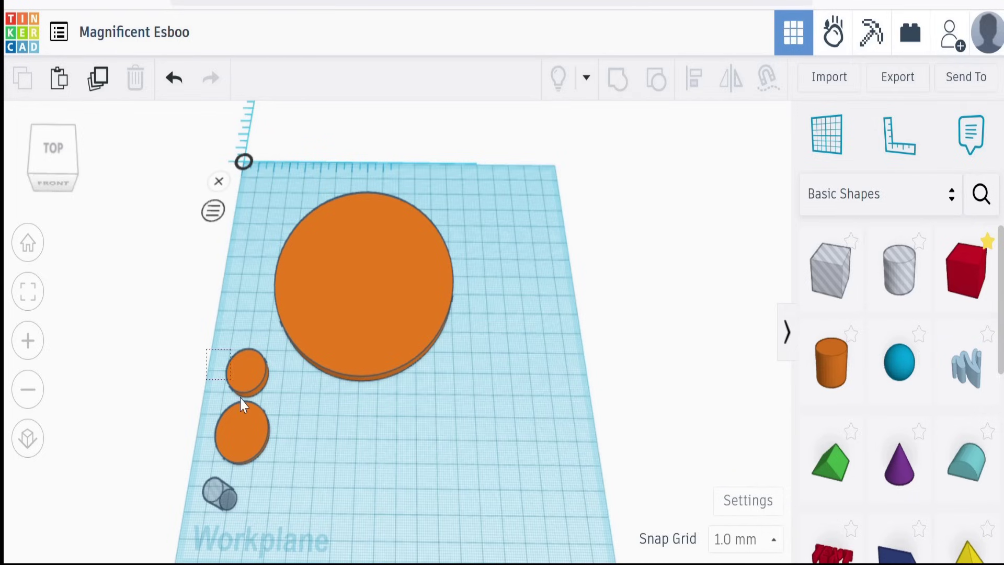
- Align the 20 mm cylinder with the 26 mm disc so both are centred on each other in width and depth
{"action": "left_click_drag", "start_coordinate": [259, 428], "coordinate": [260, 430]}
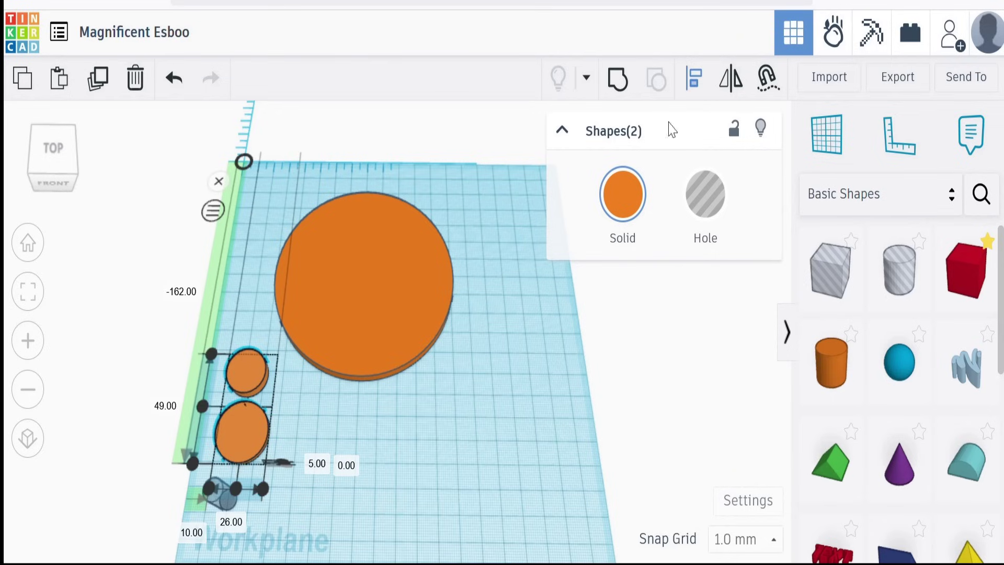
{"action": "left_click", "coordinate": [235, 488]}
{"action": "left_click", "coordinate": [199, 433]}
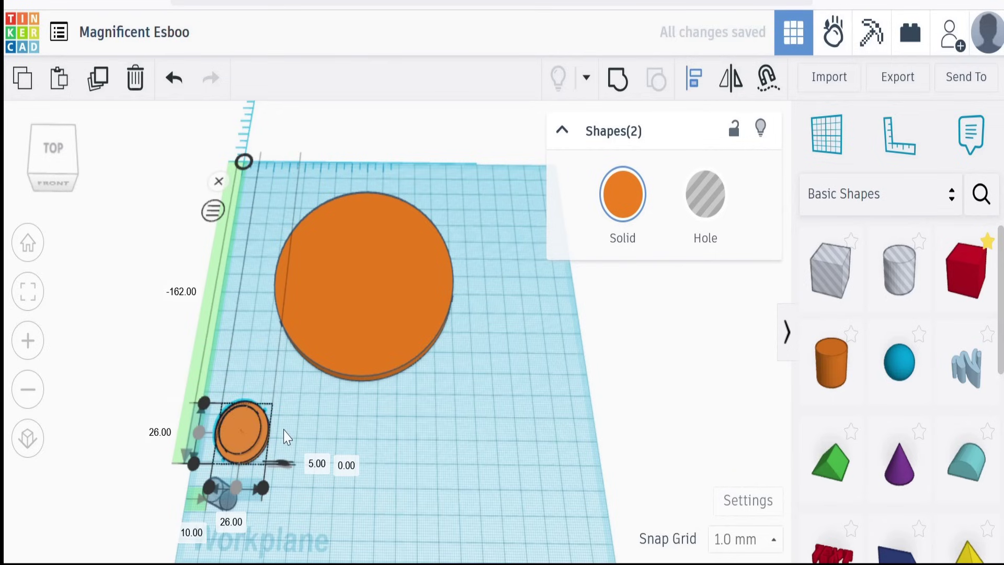
{"action": "left_click", "coordinate": [420, 416]}
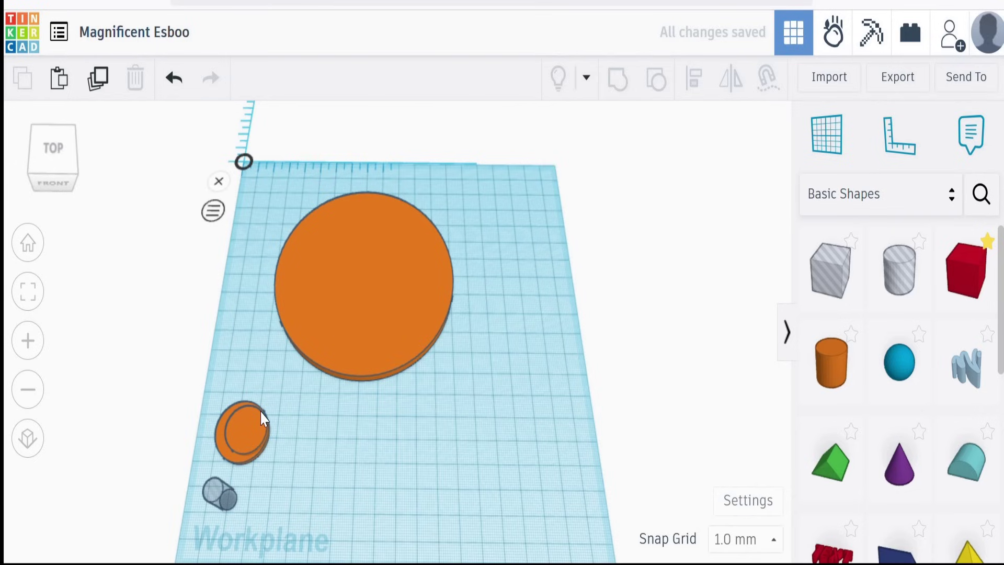
- Centre the narrow hole cylinder on the 26 mm disc in both horizontal directions
{"action": "left_click", "coordinate": [221, 448]}
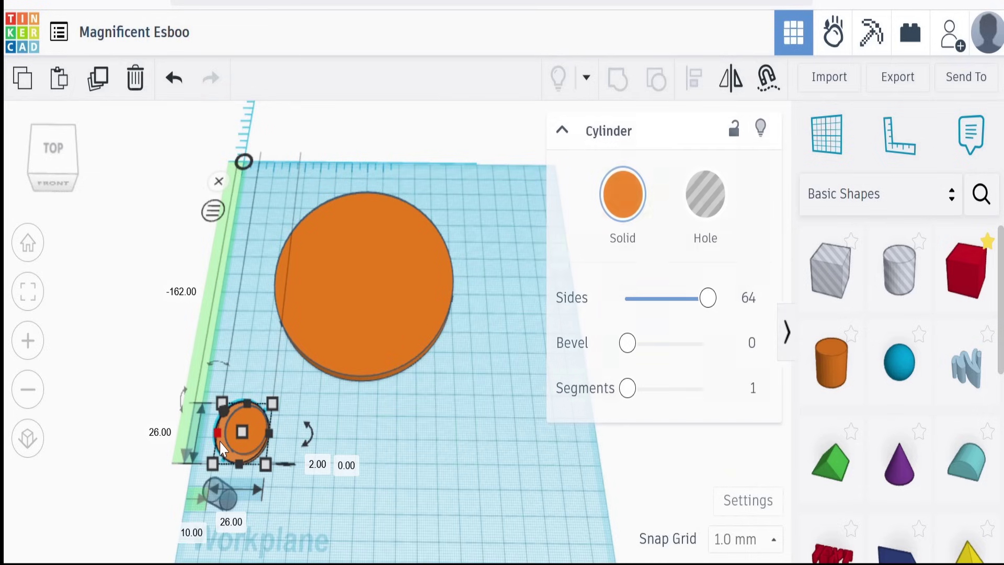
{"action": "left_click", "coordinate": [217, 492], "text": "shift"}
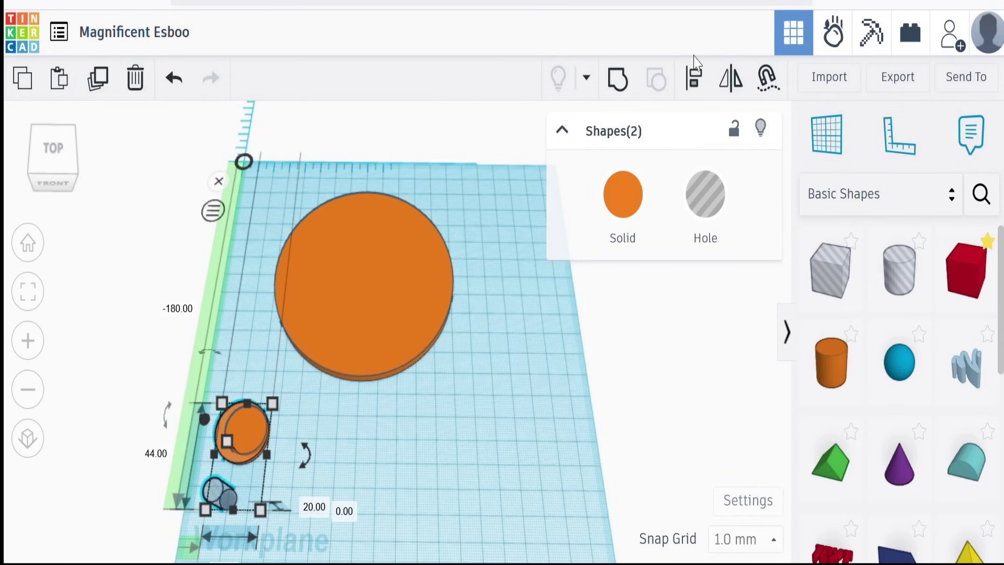
{"action": "left_click", "coordinate": [694, 79]}
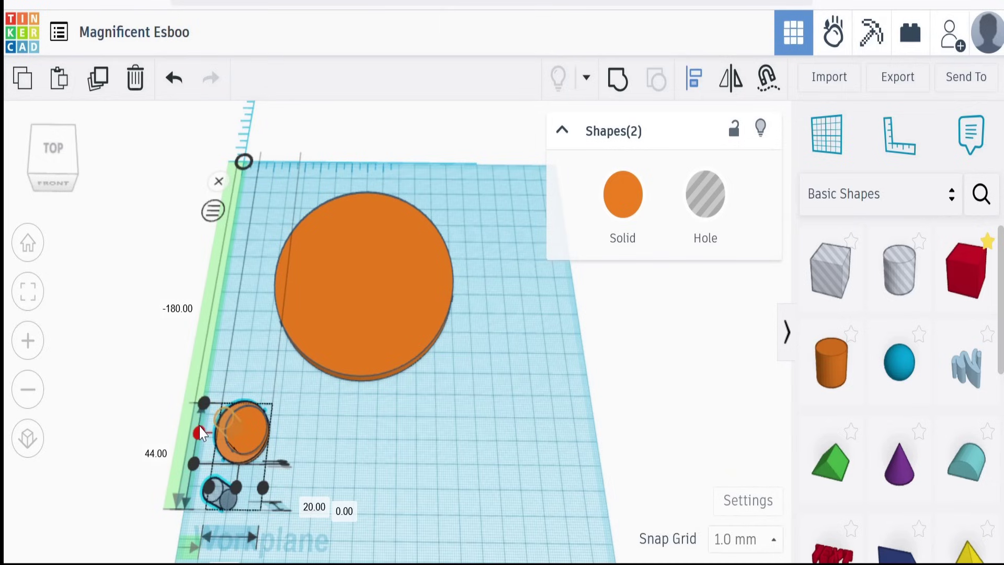
{"action": "left_click", "coordinate": [199, 431]}
{"action": "left_click", "coordinate": [236, 488]}
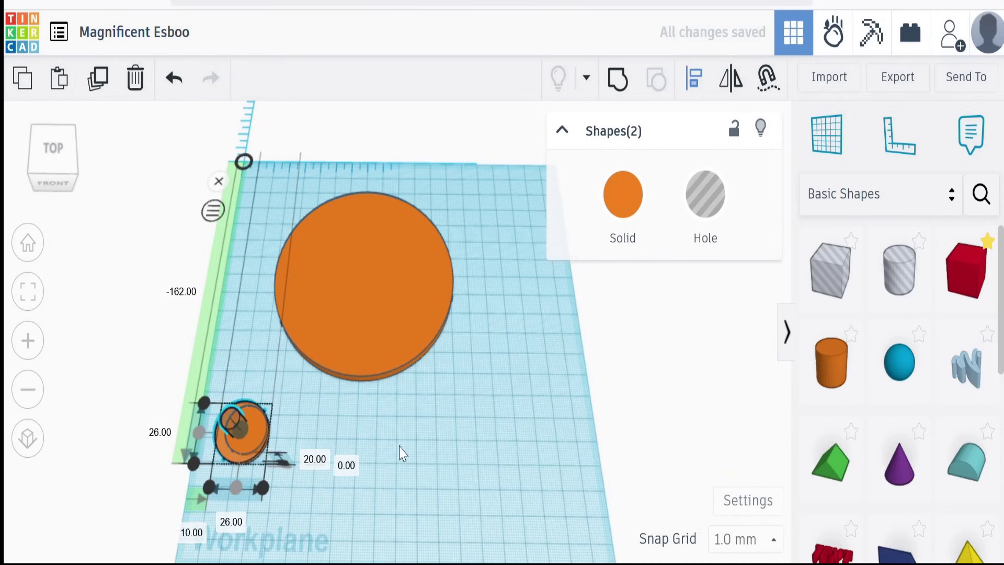
{"action": "left_click", "coordinate": [401, 454]}
- Move the 26 mm disc out from under the small cylinders to an empty area beside the large disc
{"action": "right_click_drag", "start_coordinate": [380, 473], "coordinate": [379, 451]}
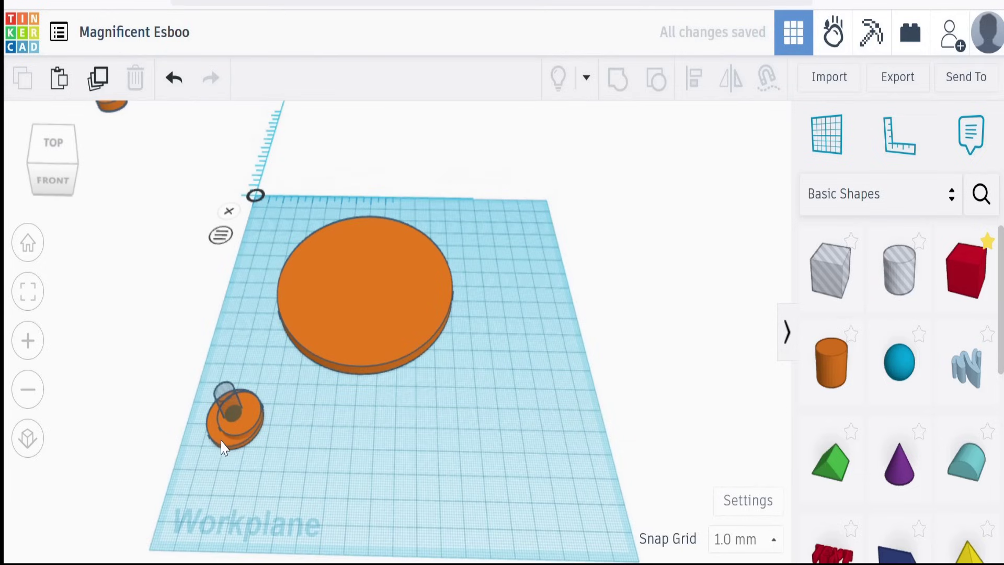
{"action": "key", "text": "ctrl+v"}
{"action": "left_click", "coordinate": [355, 485]}
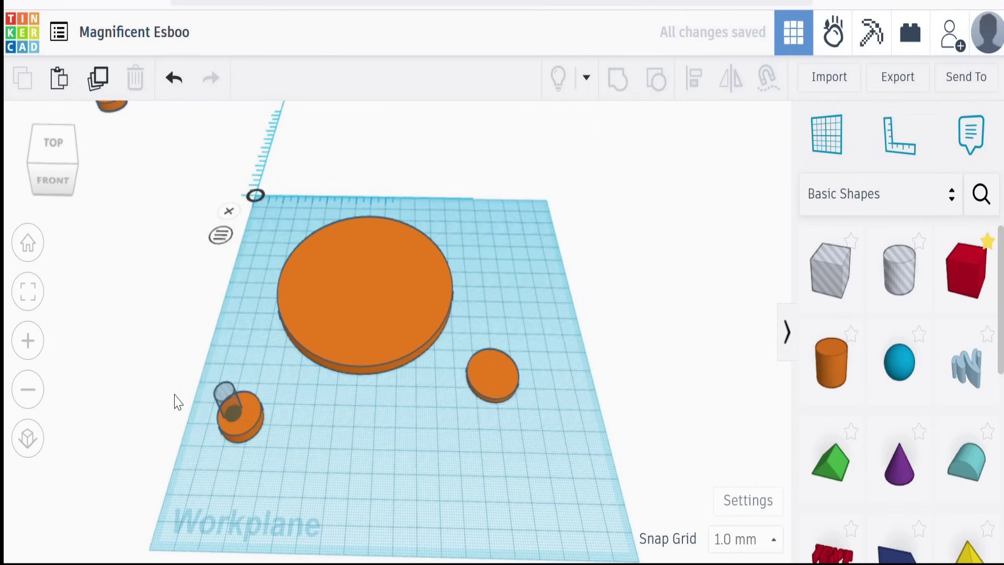
- Group the 20 mm cylinder with the hole cylinder to cut a centred hole through it
{"action": "left_click_drag", "start_coordinate": [271, 455], "coordinate": [206, 373]}
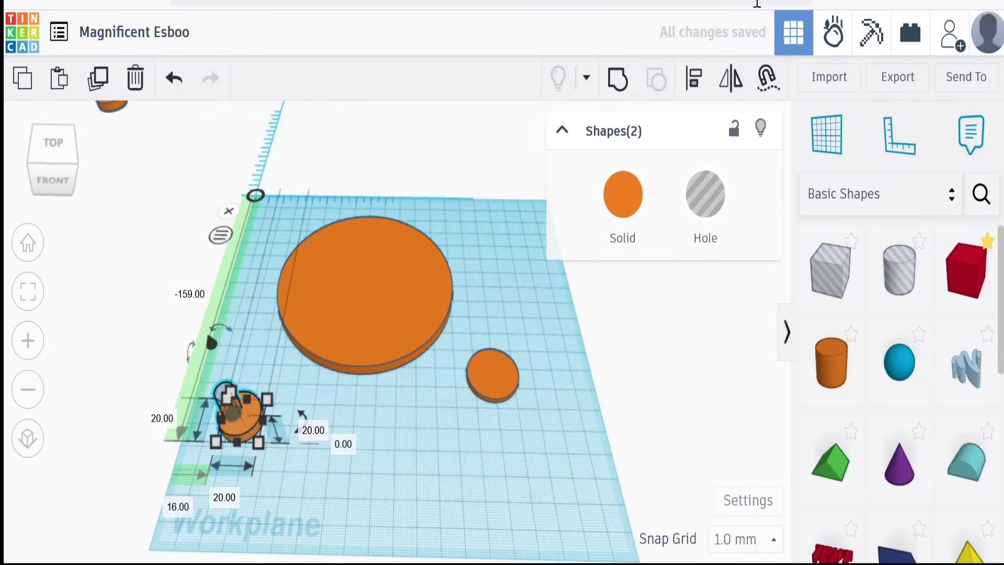
{"action": "left_click", "coordinate": [620, 89]}
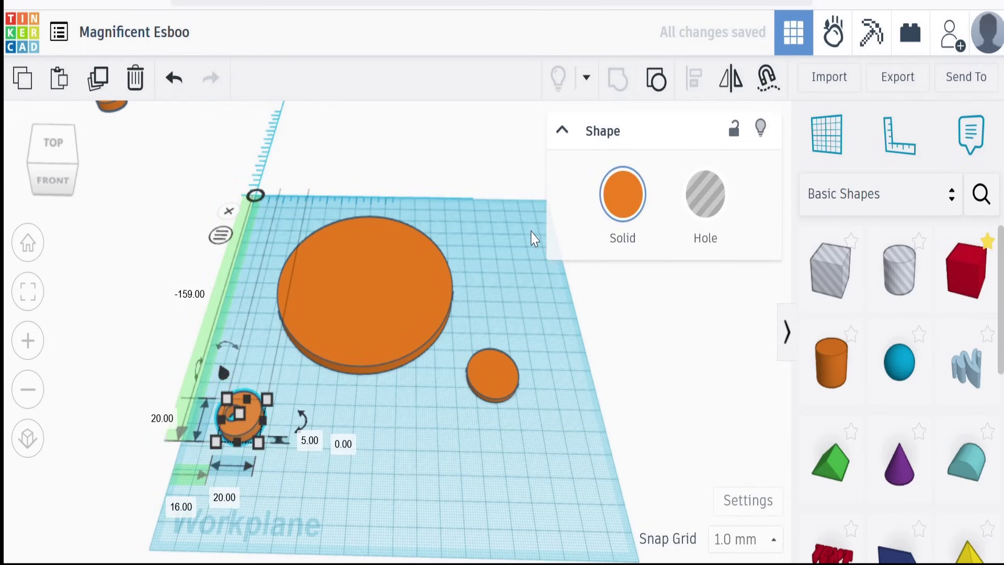
{"action": "left_click", "coordinate": [532, 238]}
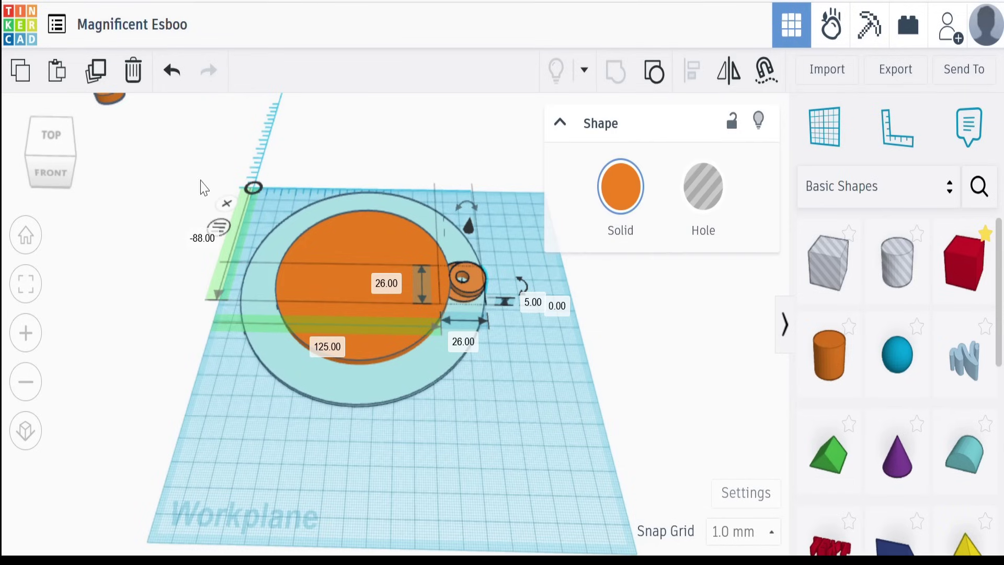
- Duplicate the stepped ring at the large disc's edge and rotate the copy -180° on the workplane
{"action": "left_click", "coordinate": [103, 73]}
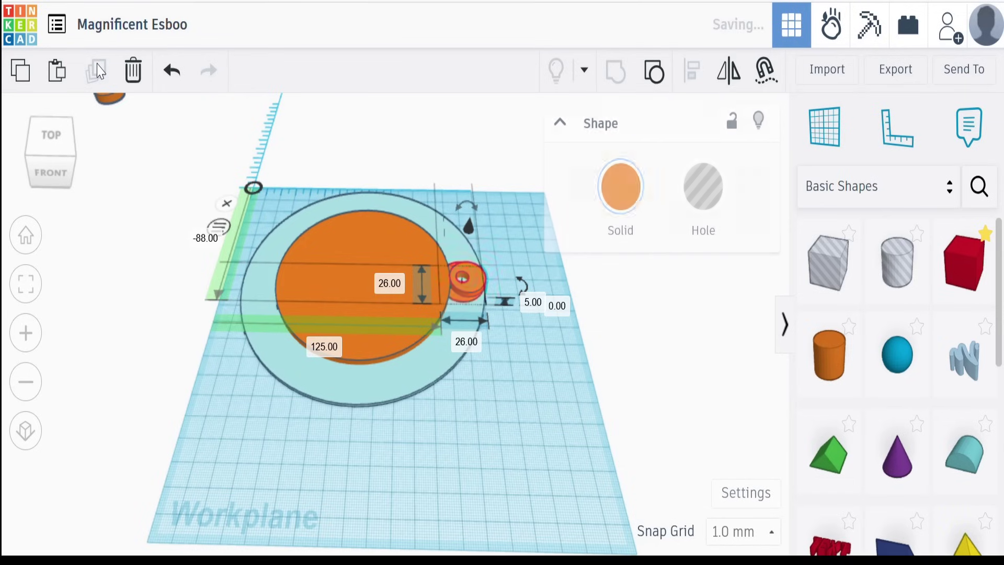
{"action": "mouse_move", "coordinate": [524, 285]}
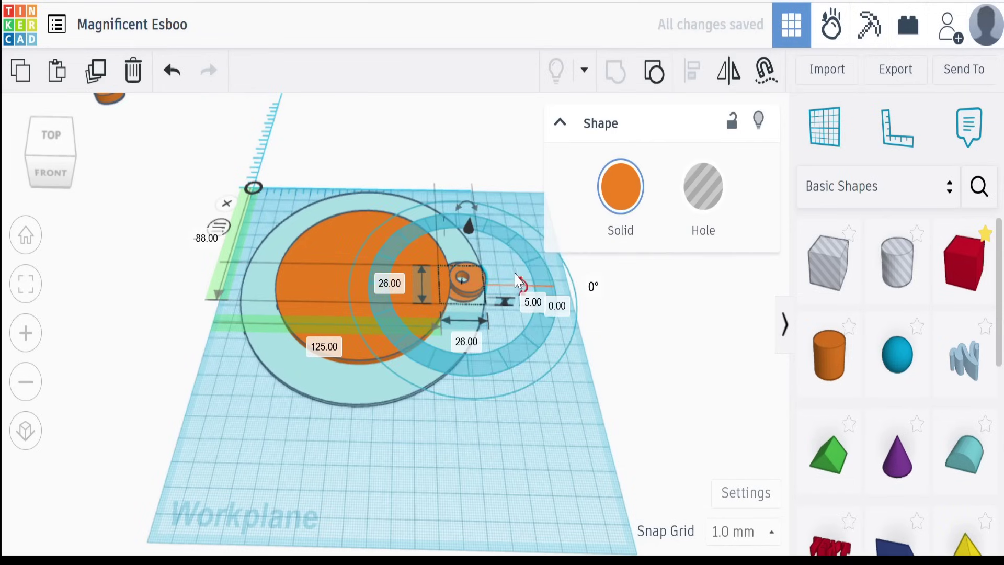
{"action": "left_click_drag", "start_coordinate": [525, 289], "coordinate": [400, 292]}
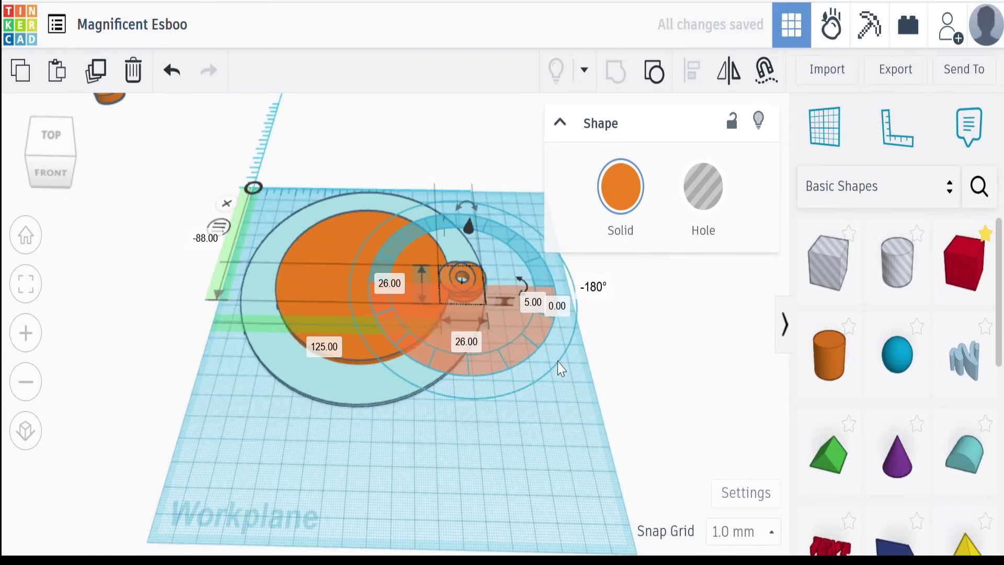
{"action": "left_click", "coordinate": [555, 417]}
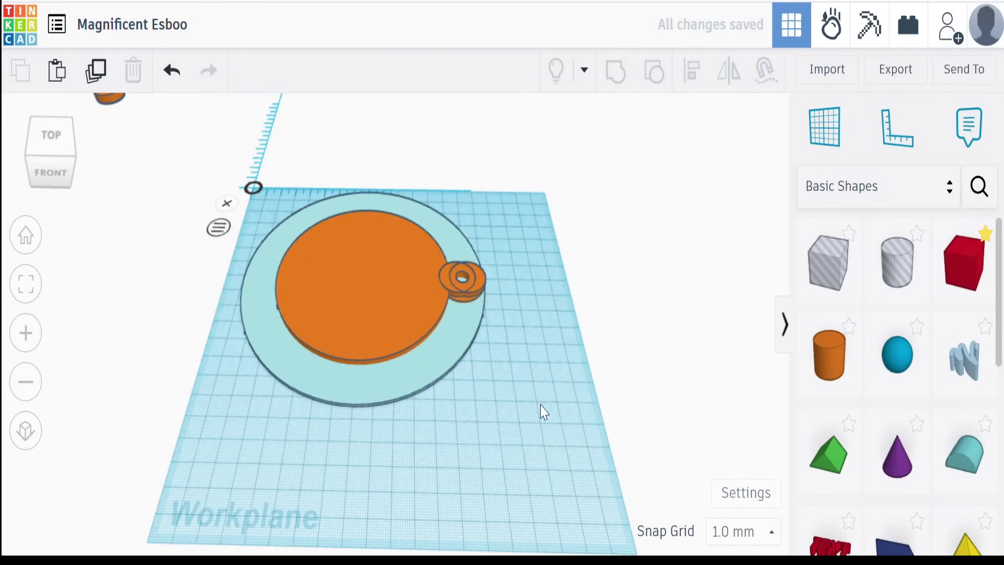
- Rotate the reversed ring copy together with the pale guide disc by -18° around the disc's centre
{"action": "left_click", "coordinate": [446, 275]}
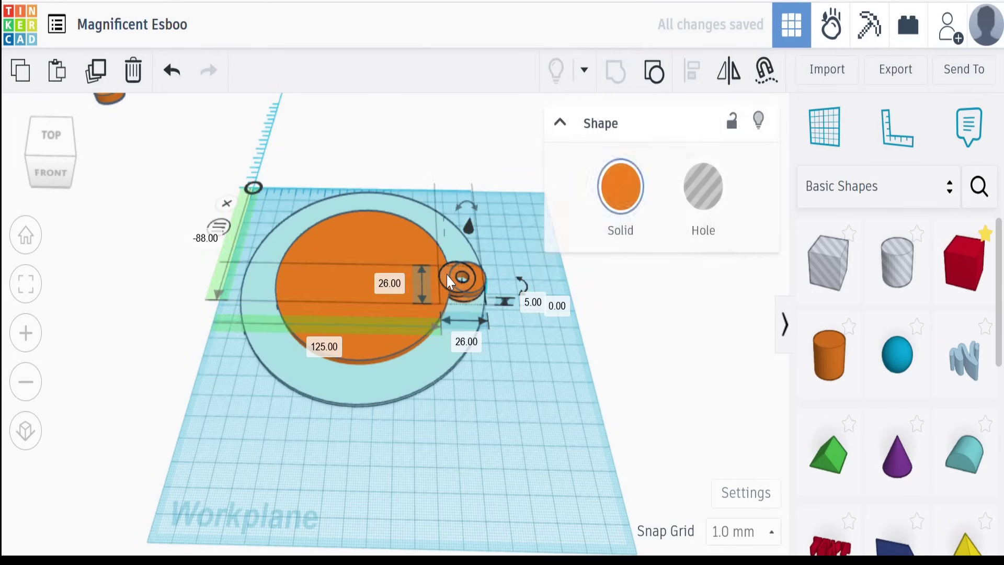
{"action": "left_click", "coordinate": [395, 401], "text": "shift"}
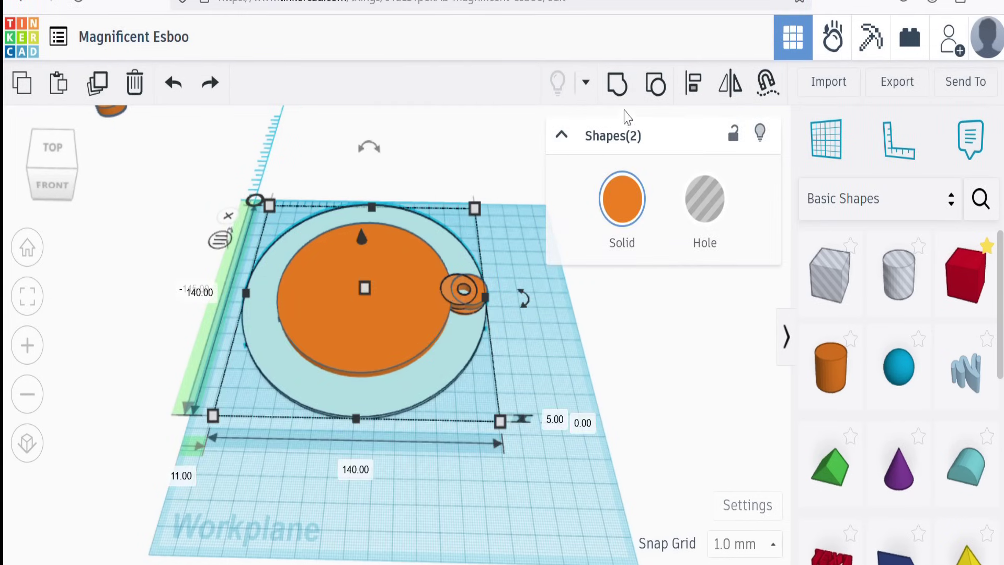
{"action": "mouse_move", "coordinate": [525, 308]}
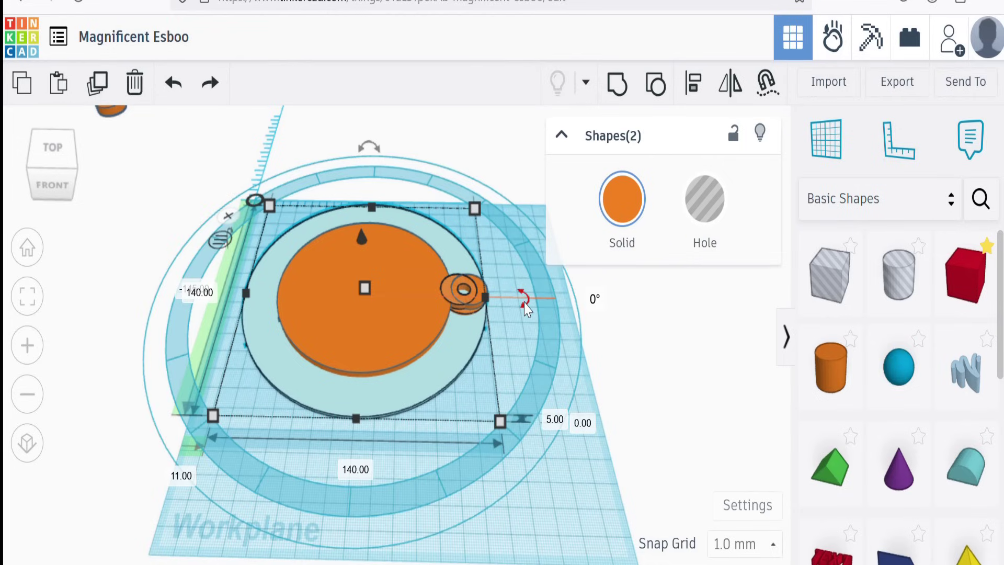
{"action": "left_click_drag", "start_coordinate": [525, 309], "coordinate": [571, 368]}
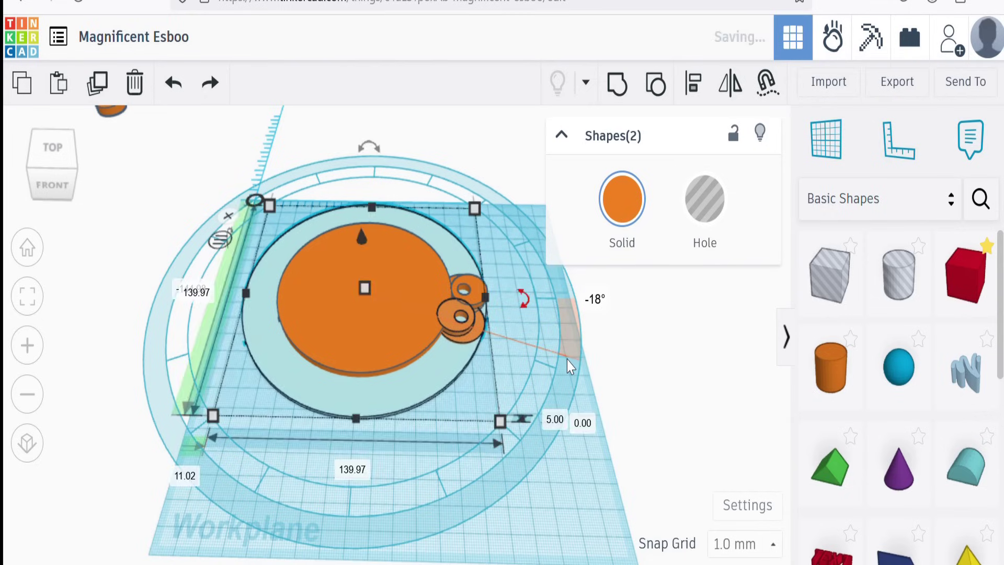
{"action": "left_click", "coordinate": [648, 365]}
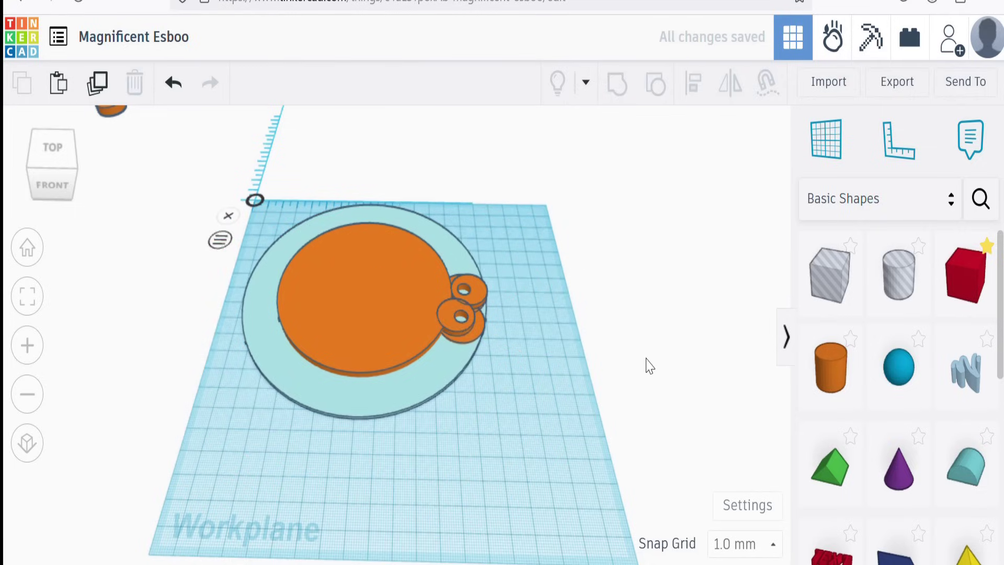
- Rotate the upper ring's copy together with the pale guide disc by -9°, placing it between the two existing rings
{"action": "left_click", "coordinate": [450, 320]}
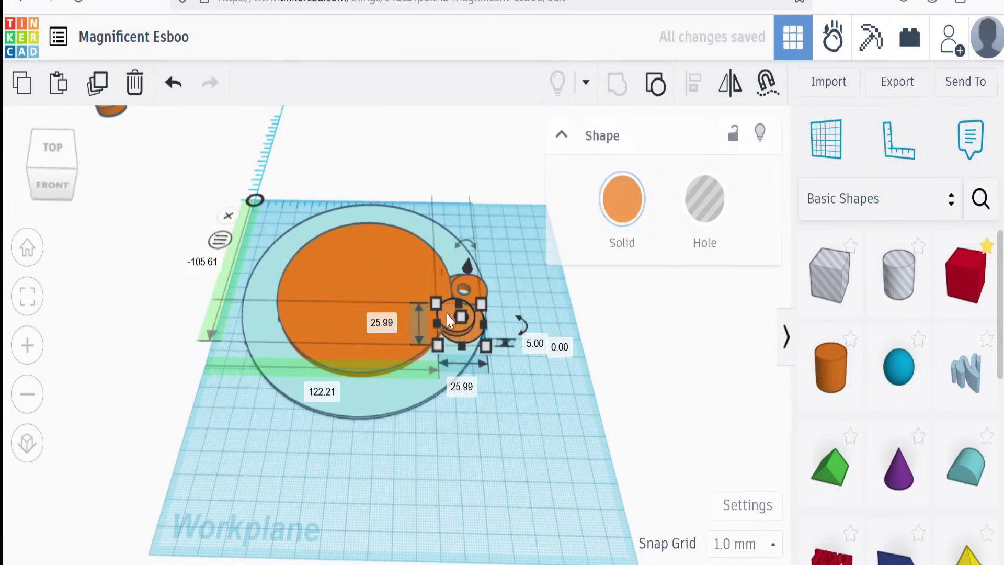
{"action": "left_click", "coordinate": [28, 296]}
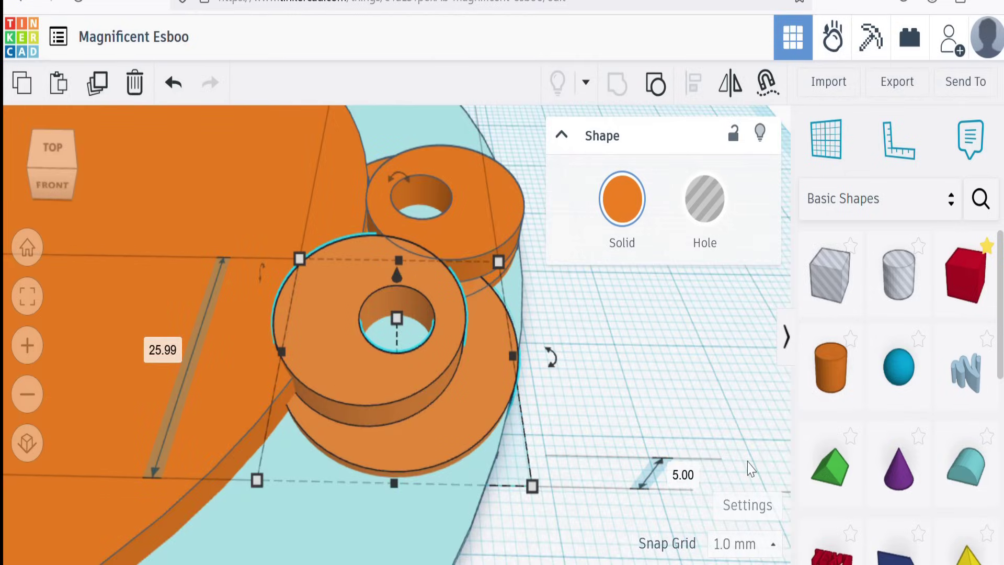
{"action": "left_click", "coordinate": [652, 388]}
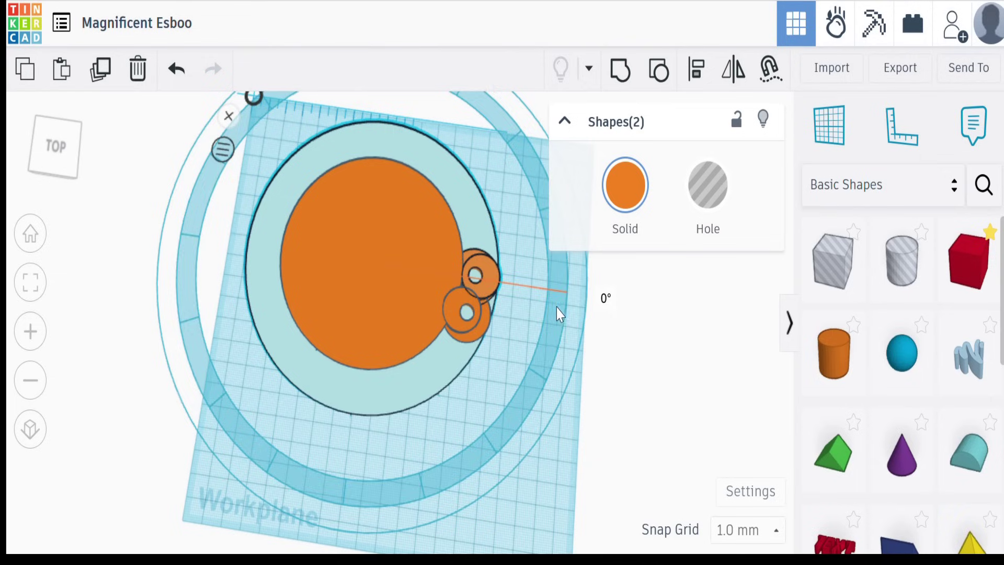
{"action": "left_click_drag", "start_coordinate": [557, 308], "coordinate": [564, 343]}
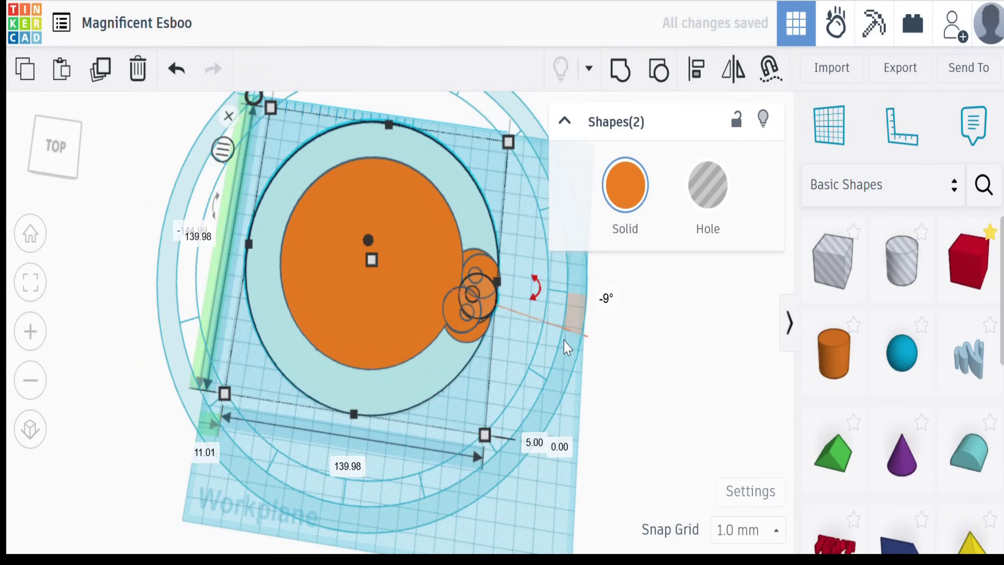
{"action": "left_click", "coordinate": [622, 381]}
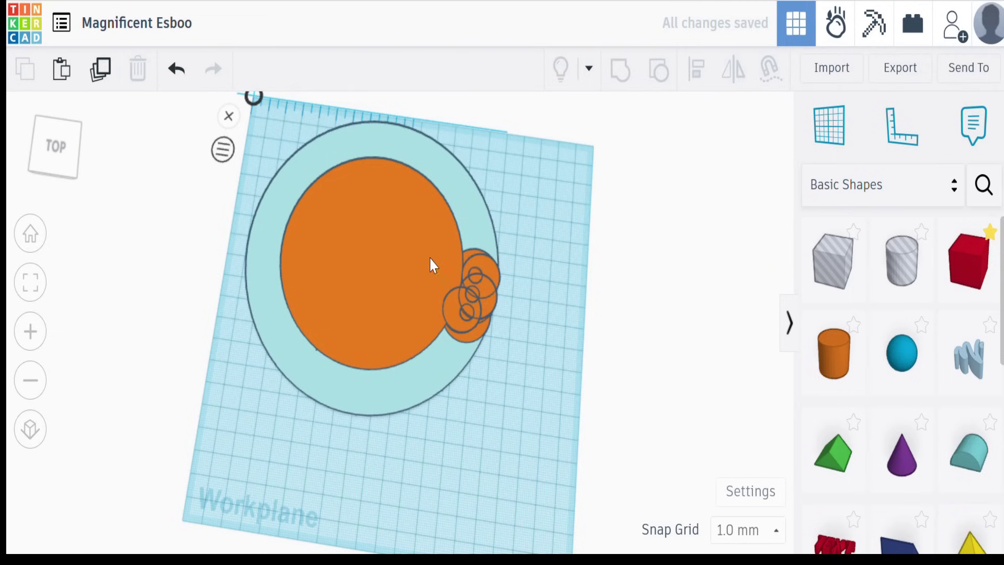
- Rotate the middle stepped ring on the workplane about its own centre
{"action": "left_click", "coordinate": [490, 313]}
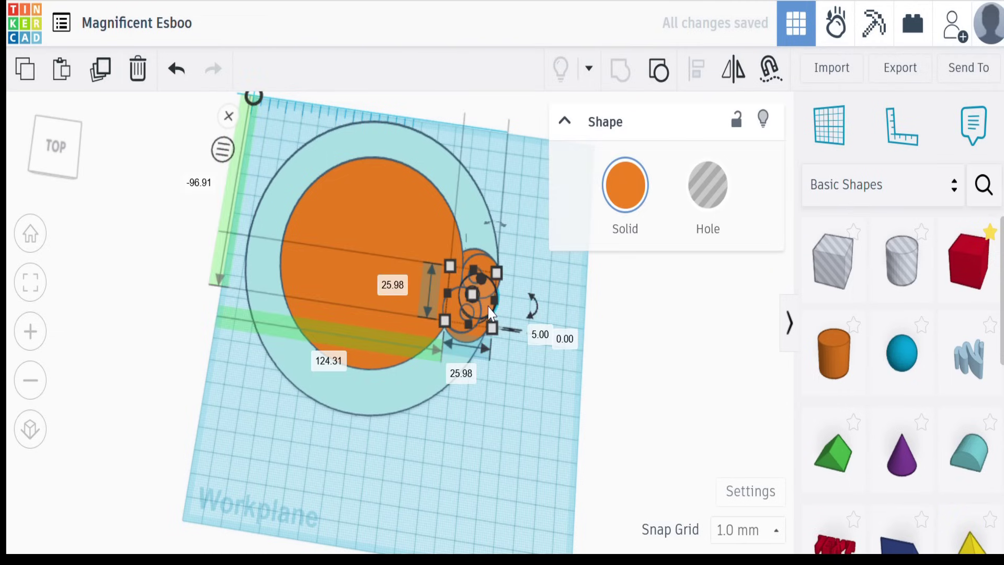
{"action": "mouse_move", "coordinate": [538, 308]}
{"action": "left_click_drag", "start_coordinate": [534, 305], "coordinate": [464, 391]}
{"action": "left_click", "coordinate": [502, 477]}
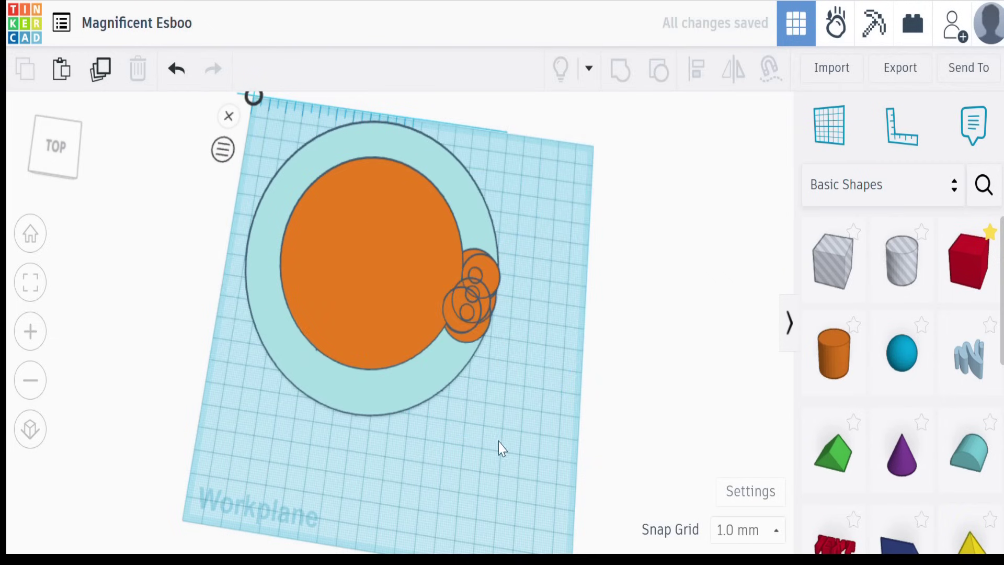
- Turn the overlapping stepped rings at the large disc's edge into holes and group the five selected shapes
{"action": "left_click", "coordinate": [486, 310]}
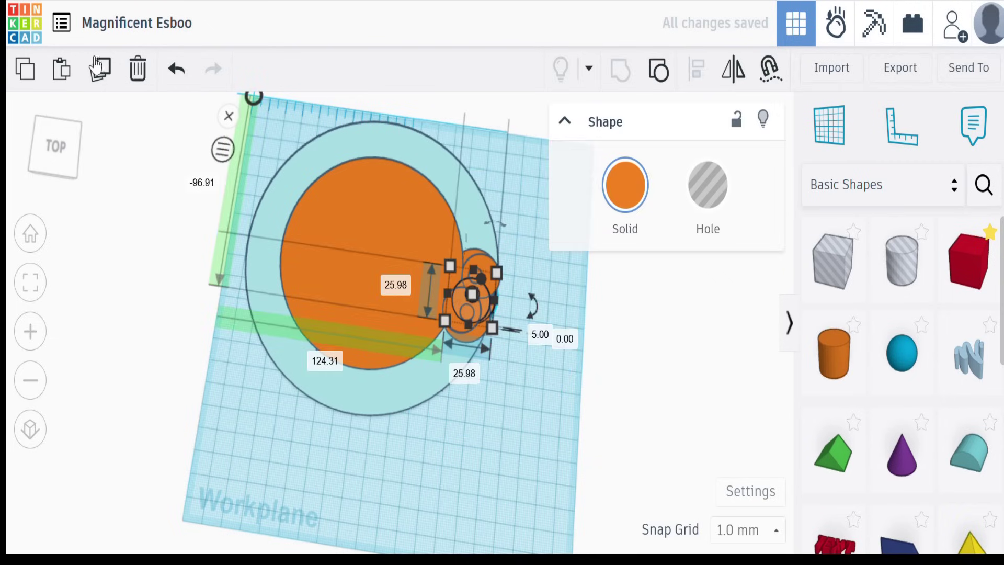
{"action": "left_click", "coordinate": [31, 285]}
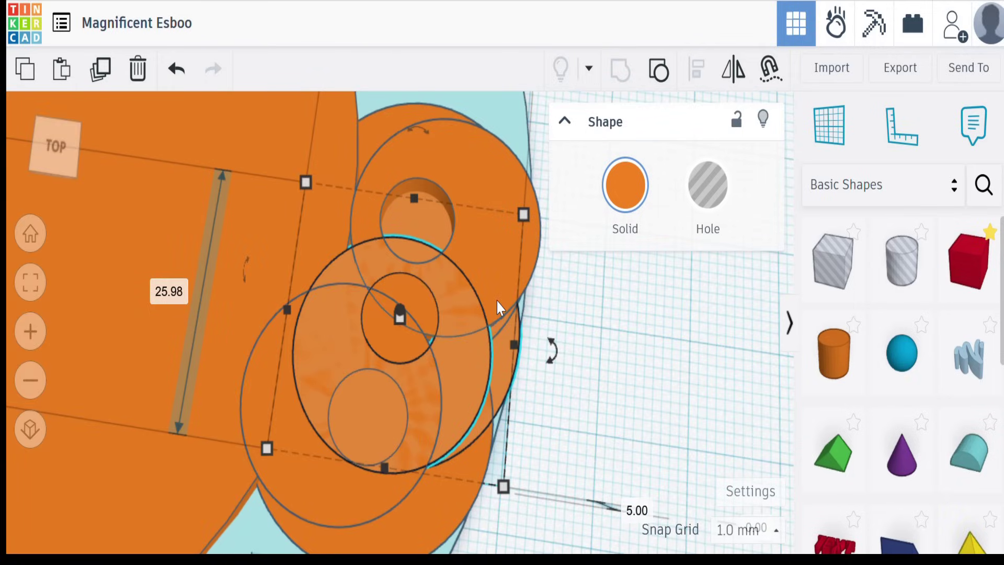
{"action": "left_click", "coordinate": [675, 333]}
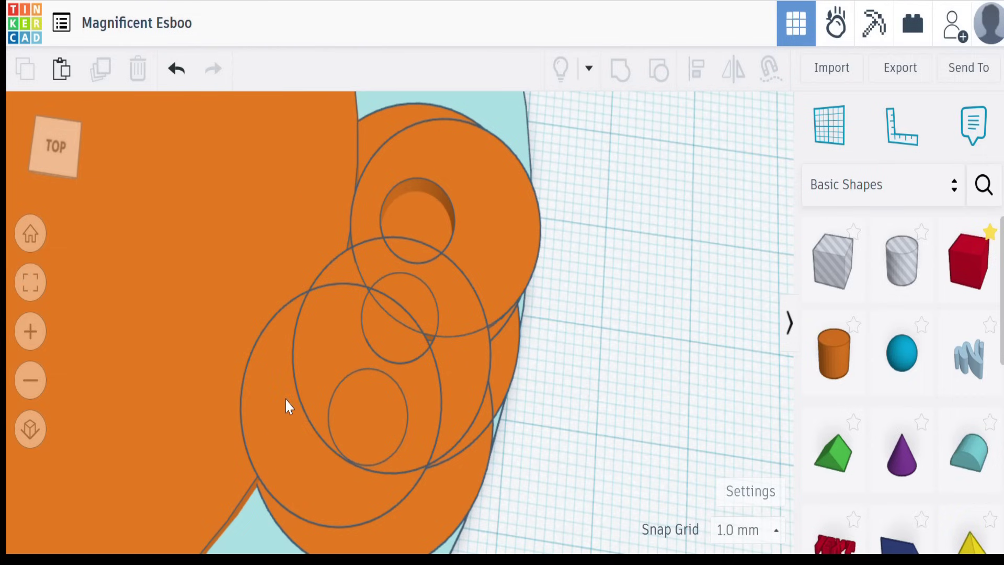
{"action": "left_click", "coordinate": [481, 246]}
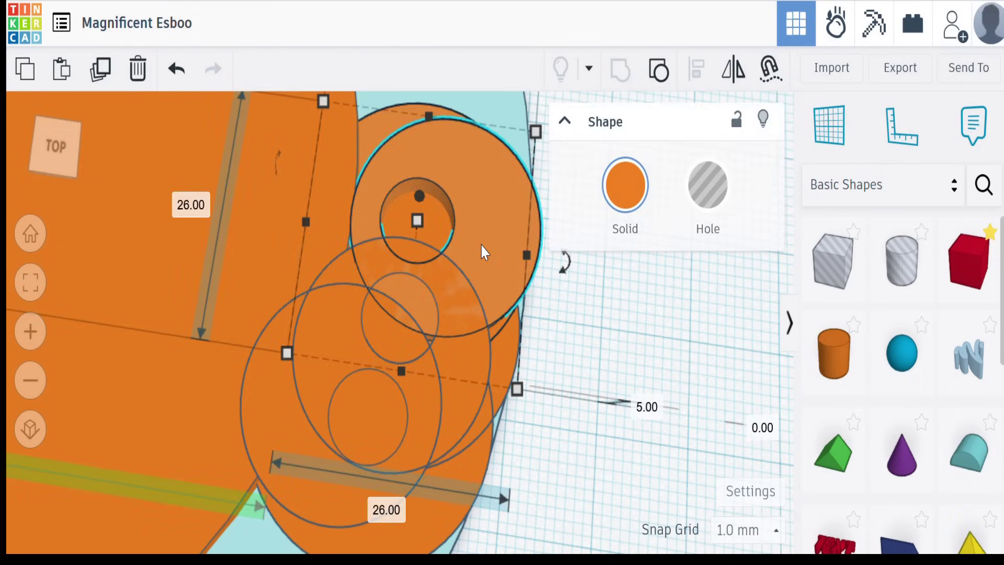
{"action": "left_click", "coordinate": [707, 183]}
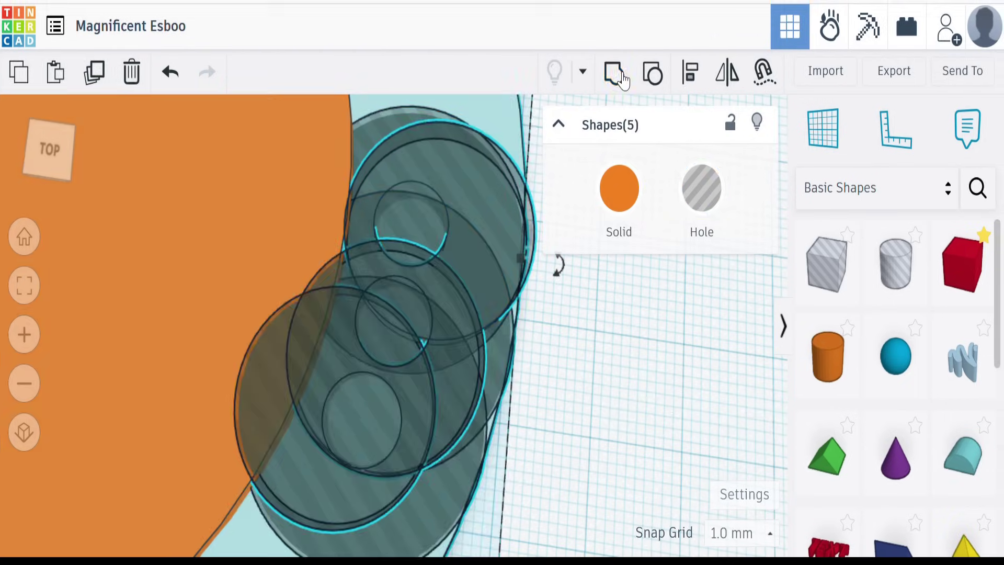
{"action": "left_click", "coordinate": [614, 73]}
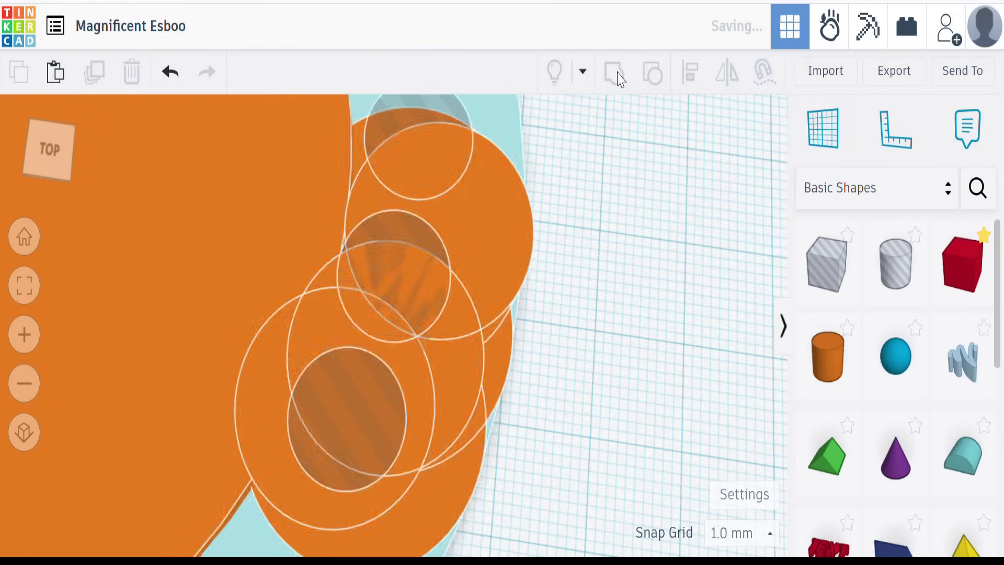